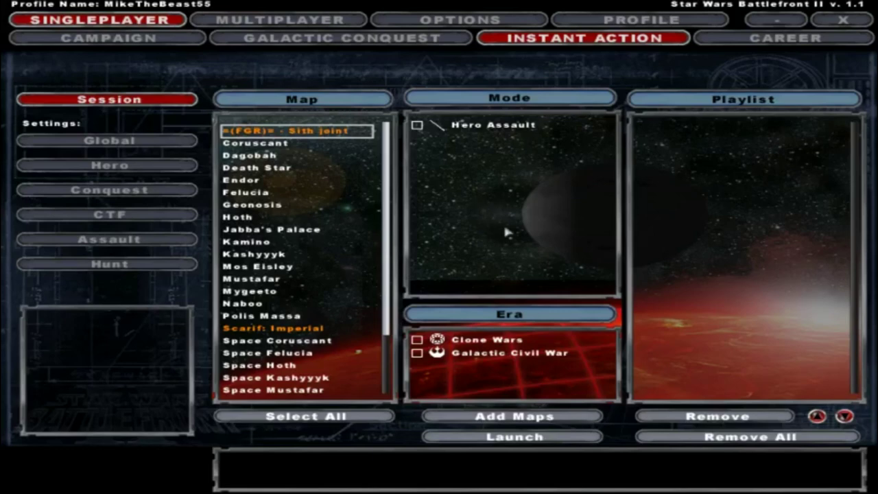
Examine the Instant Action map list and the modes and eras offered for the listed maps
left_click(302, 143)
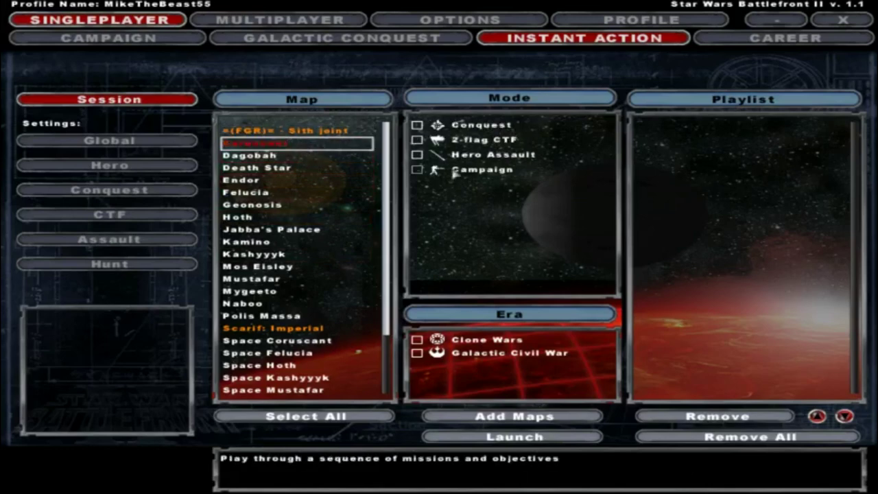
key("Up")
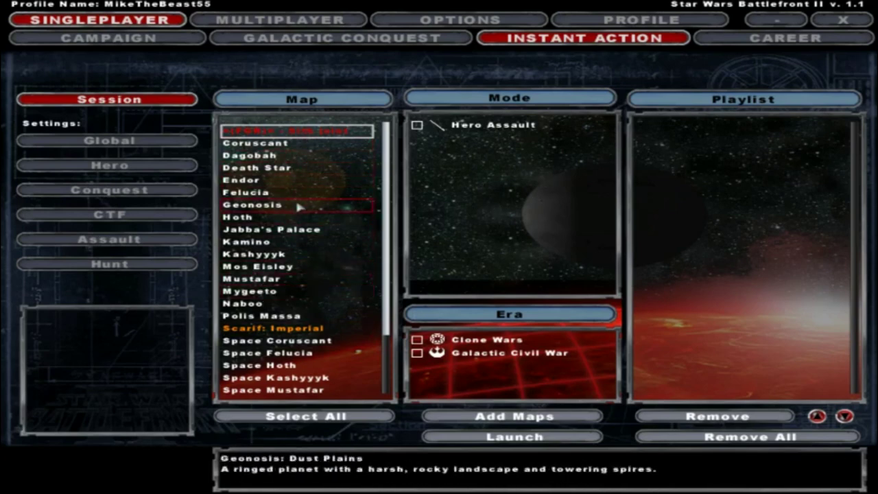
scroll(300, 206, "down", 20)
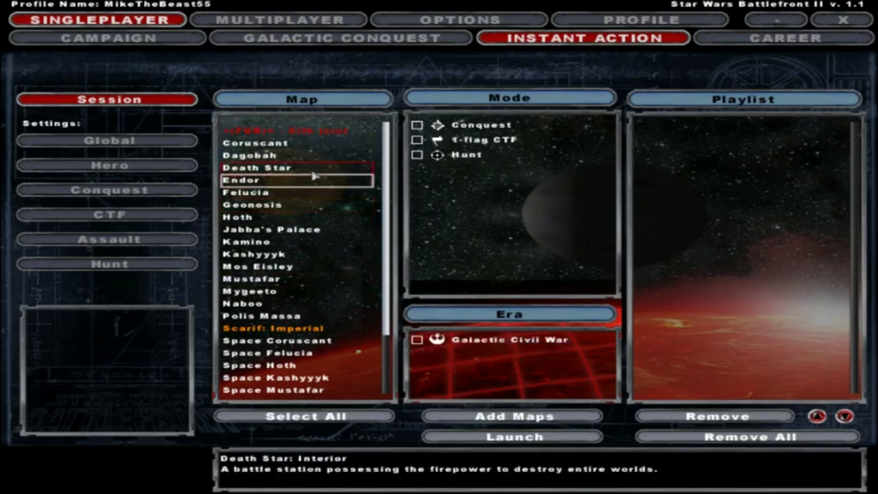
scroll(322, 204, "up", 20)
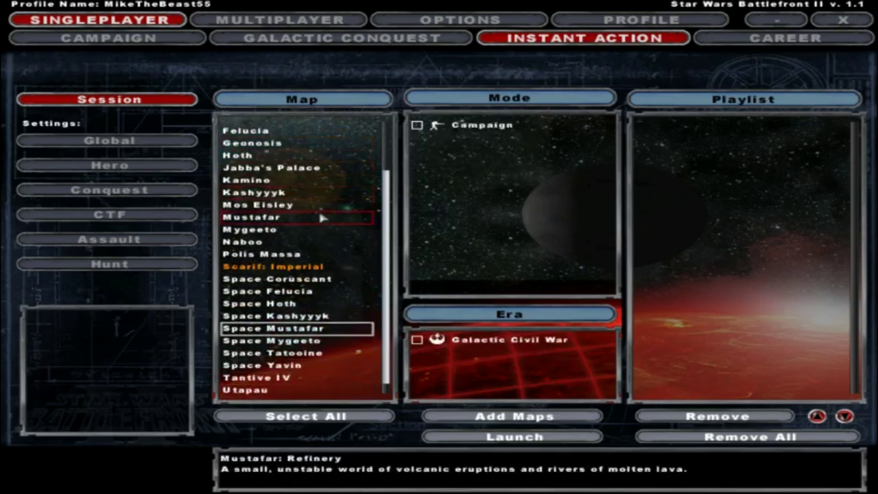
scroll(334, 208, "down", 20)
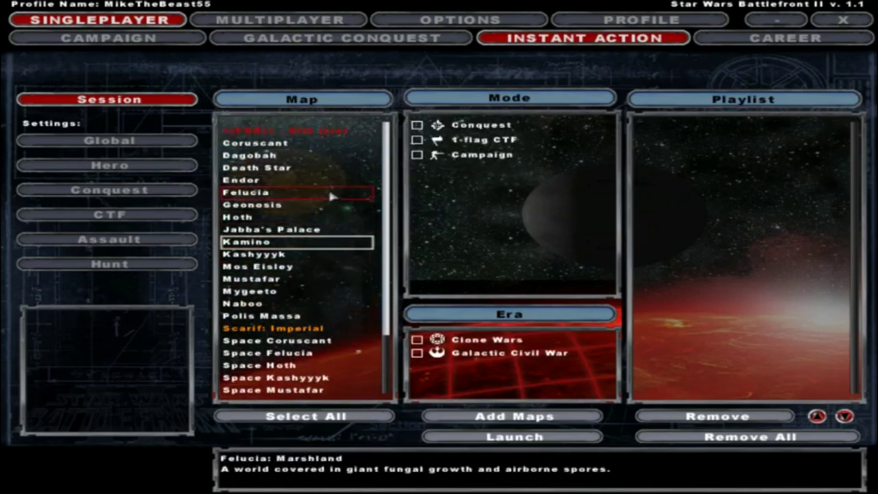
scroll(322, 189, "up", 10)
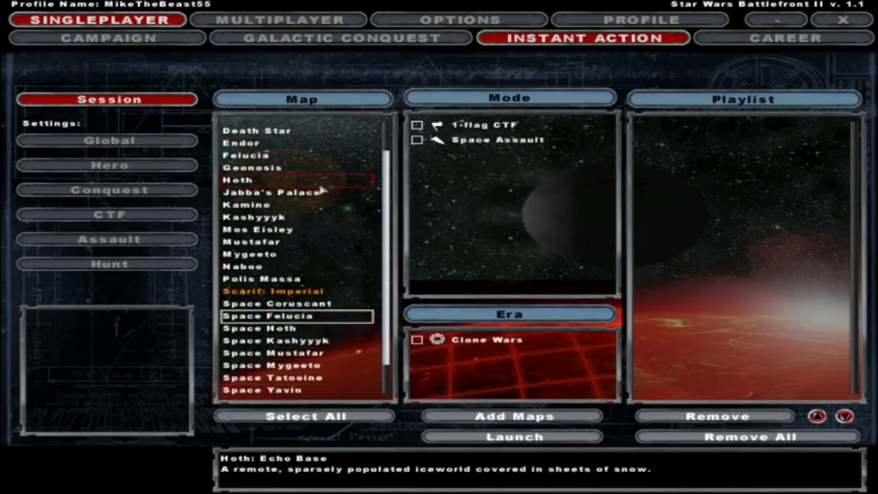
scroll(322, 191, "down", 2)
scroll(321, 195, "up", 3)
scroll(322, 195, "up", 9)
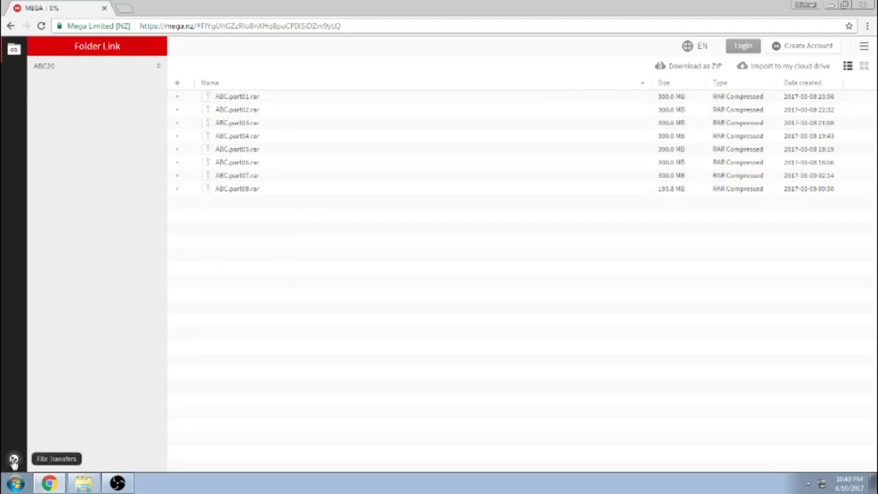
Switch to the MEGA page in Chrome, cancel the ABC20.zip download in the file transfers and close the browser
left_click(14, 459)
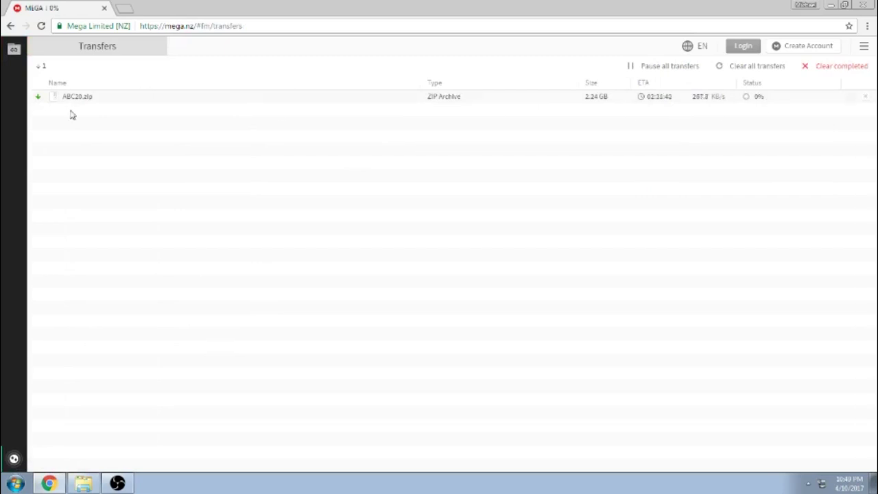
left_click(866, 98)
left_click(874, 4)
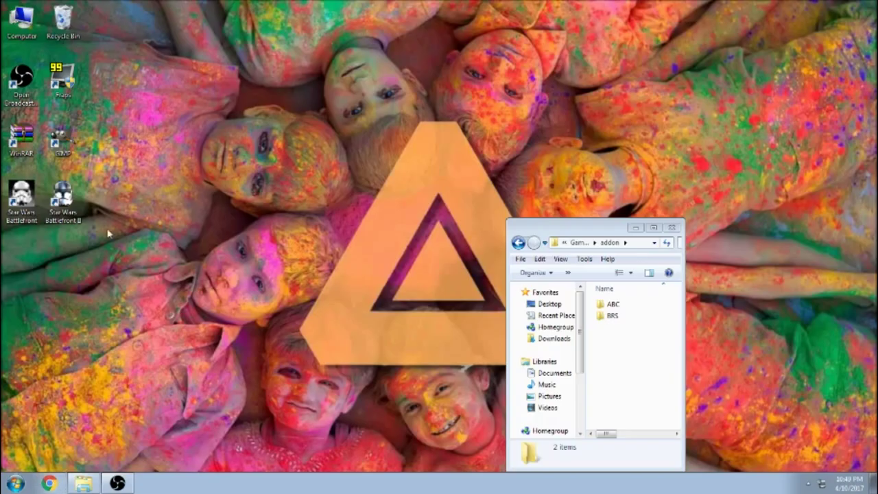
Launch WinRAR, dismiss the licence reminder and open the ABC20 folder inside ABC20.zip
double_click(31, 152)
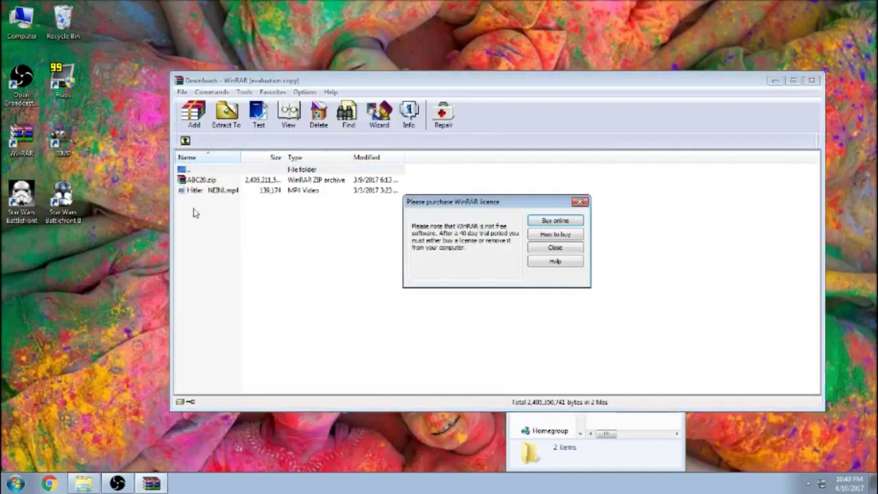
left_click(580, 202)
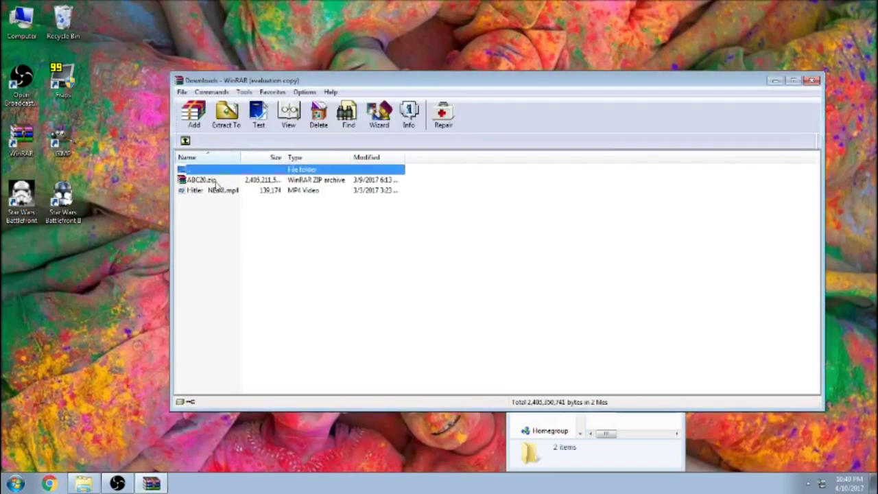
double_click(201, 179)
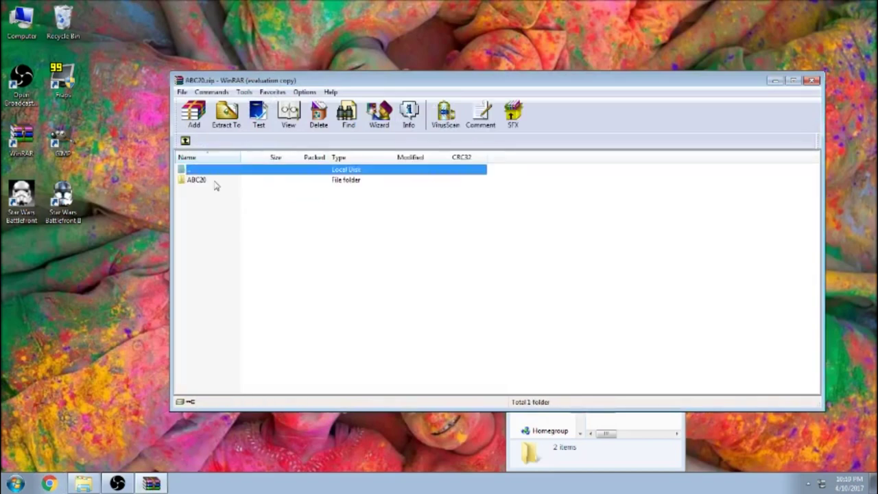
double_click(215, 184)
left_click_drag(228, 281, 253, 179)
left_click(240, 284)
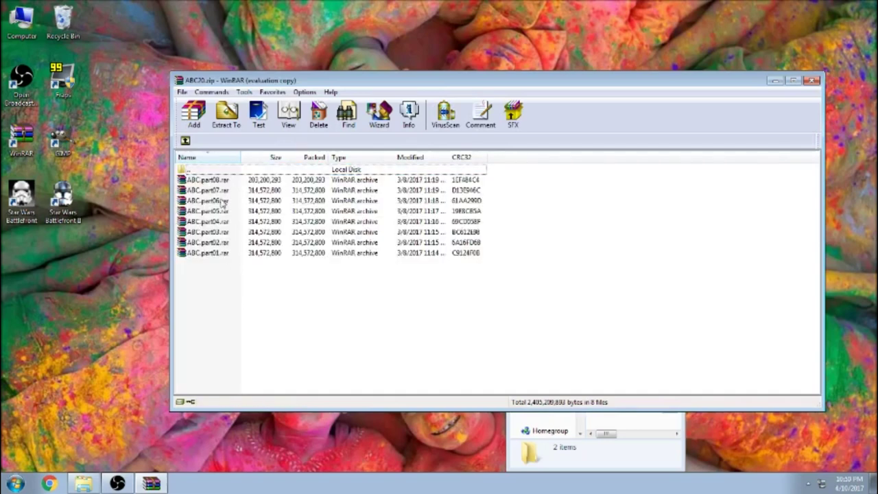
double_click(223, 201)
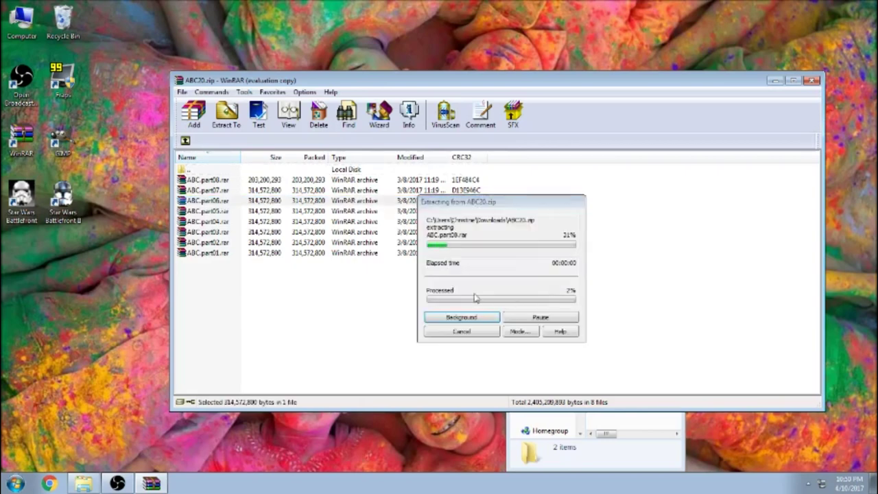
left_click(473, 333)
Move the ABC folder from the game's addon folder to the desktop and minimize the Explorer window
left_click(660, 455)
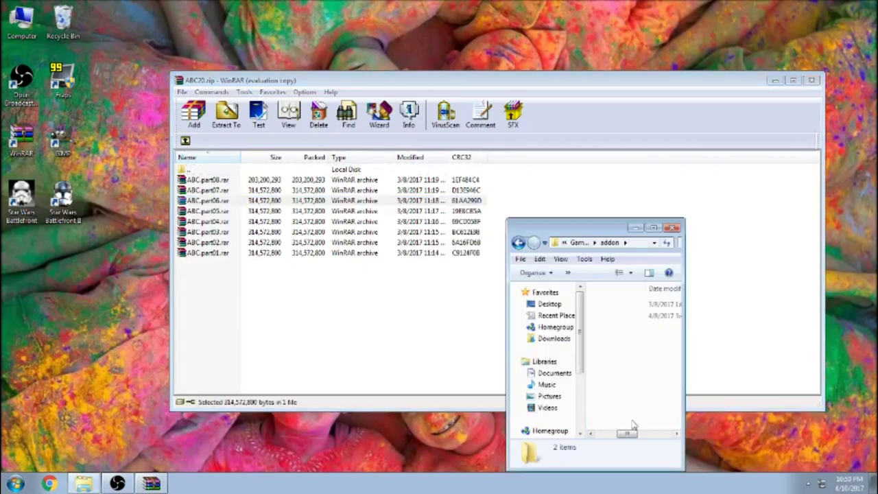
left_click_drag(625, 434, 575, 430)
left_click(636, 308)
left_click_drag(638, 313, 30, 270)
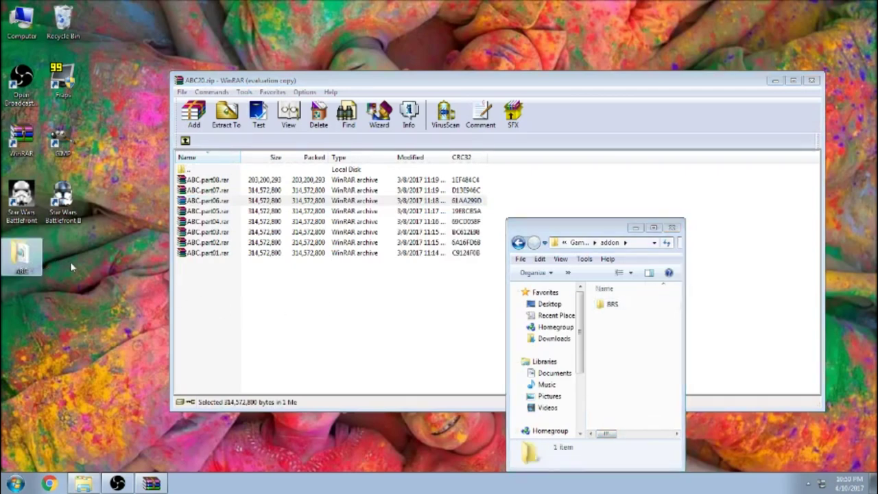
left_click(635, 227)
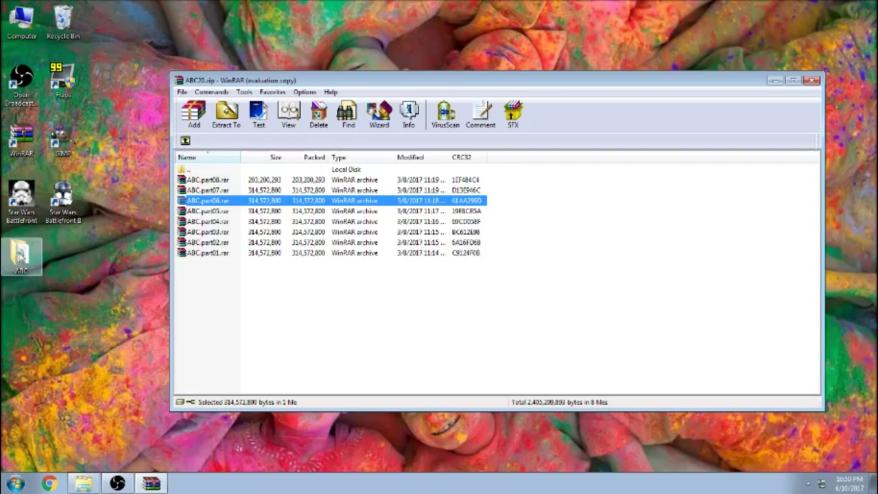
left_click_drag(226, 289, 442, 286)
double_click(24, 255)
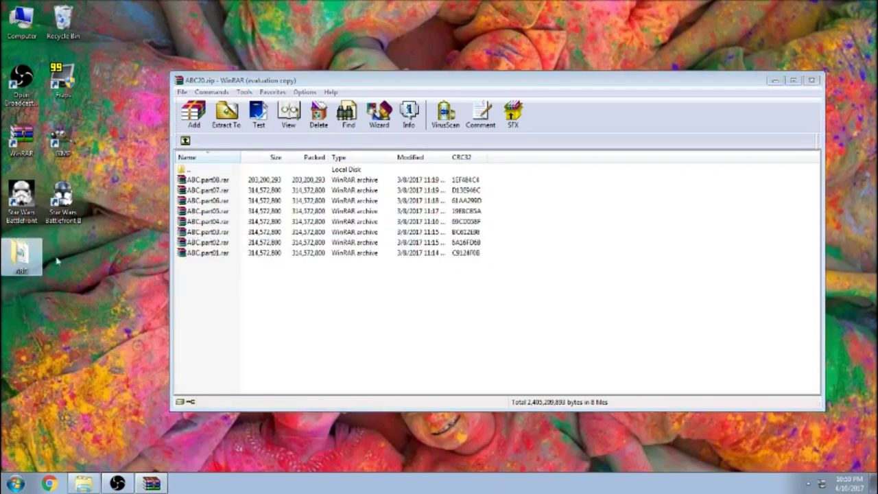
left_click(84, 273)
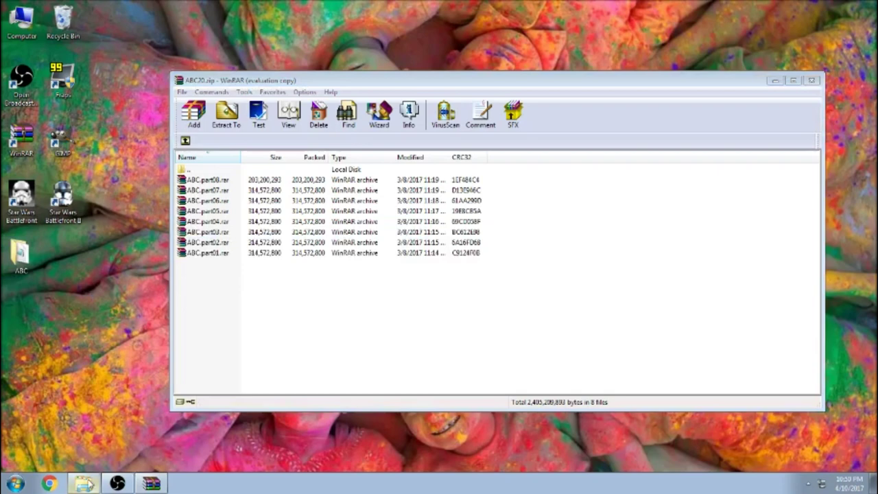
left_click_drag(233, 317, 229, 297)
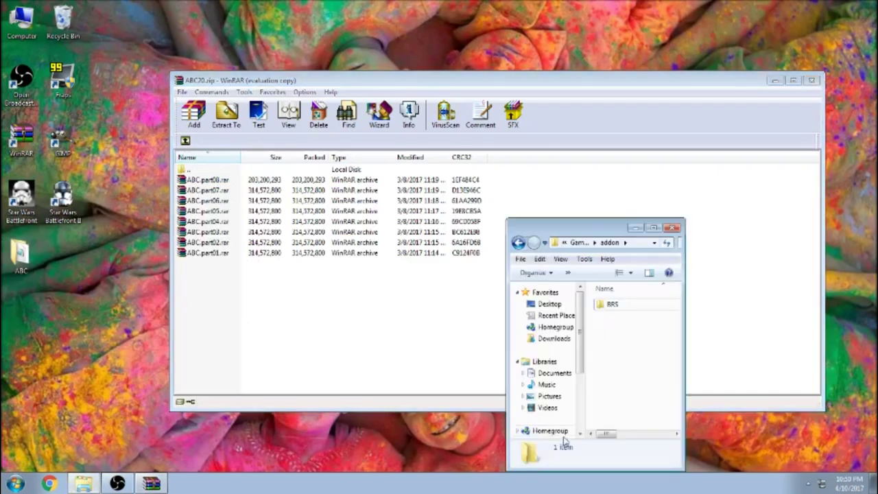
Move the ABC folder from the desktop into the game's addon folder and close WinRAR
scroll(585, 351, "down", 2)
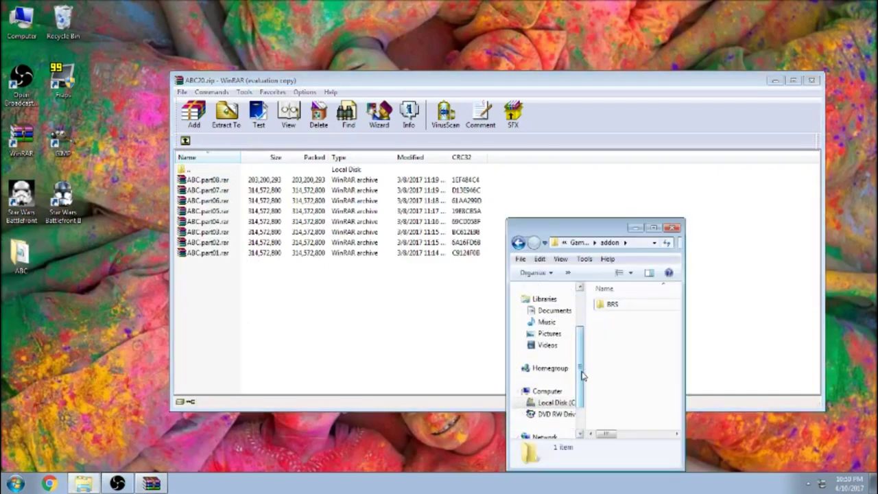
scroll(582, 374, "down", 1)
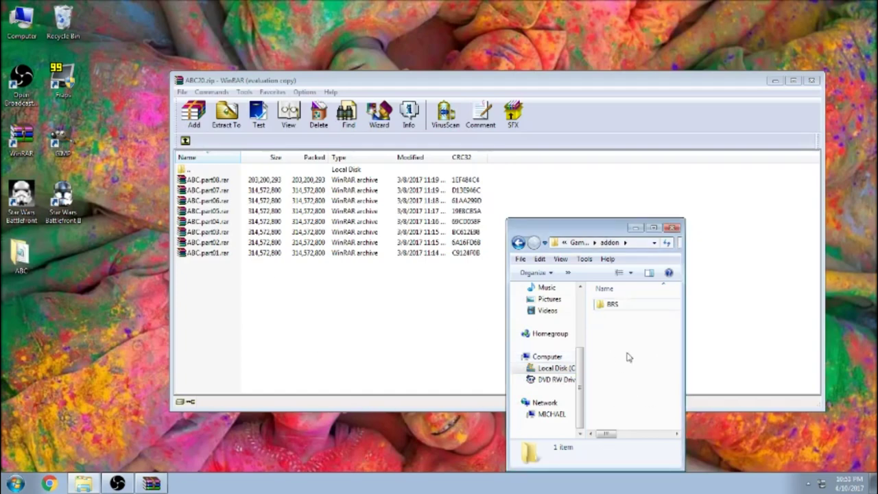
left_click(425, 286)
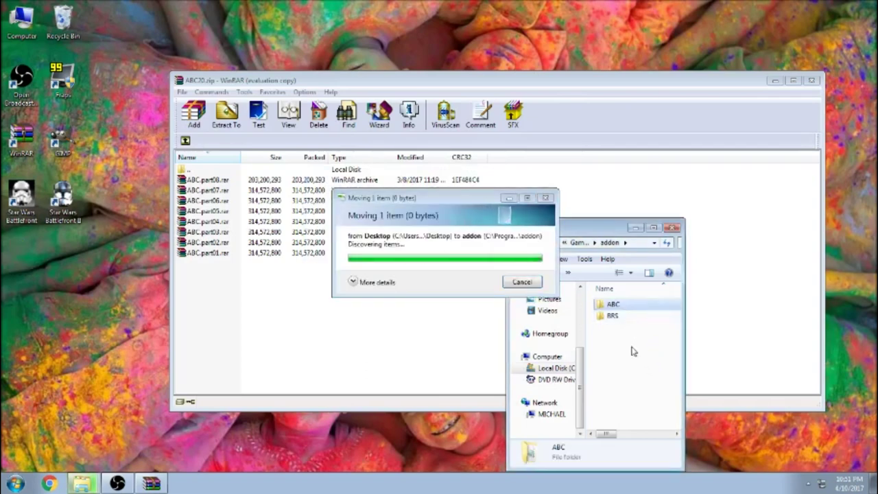
left_click(811, 82)
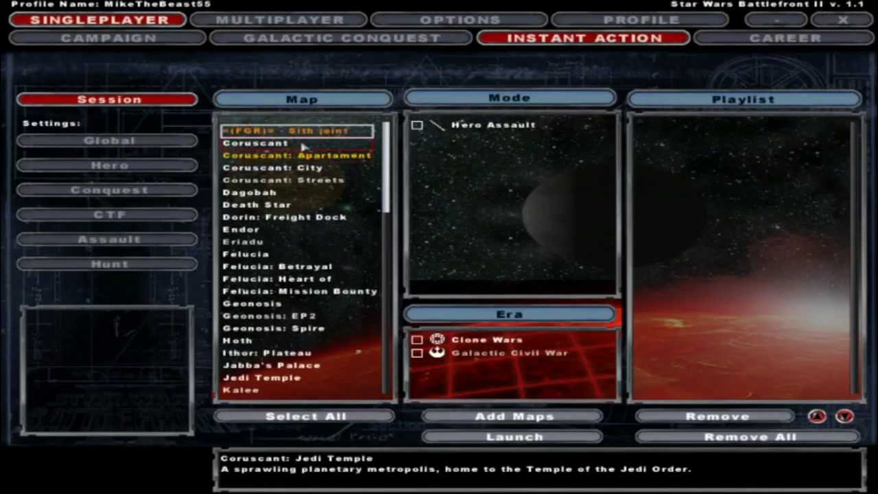
Look through the Instant Action map list in Star Wars Battlefront II for the maps added by the mod
scroll(302, 145, "down", 4)
scroll(288, 163, "up", 4)
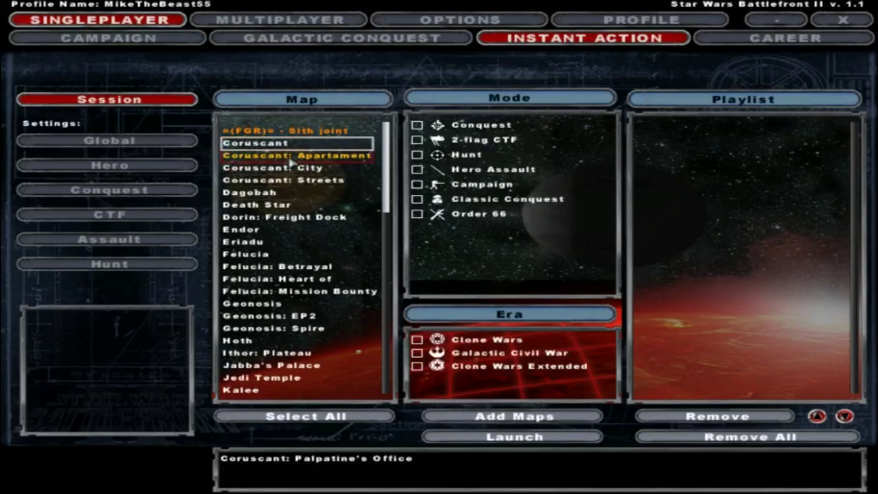
scroll(295, 160, "down", 9)
key("Down")
key("Down")
key("Down")
key("Down")
key("Down")
key("Down")
key("Down")
key("Down")
key("Down")
key("Down")
key("Down")
key("Down")
key("Up")
key("Up")
key("Up")
key("Up")
key("Up")
key("Up")
key("Up")
key("Up")
key("Up")
key("Up")
key("Up")
key("Up")
key("Up")
key("Up")
key("Up")
key("Up")
key("Up")
key("Up")
key("Up")
key("Up")
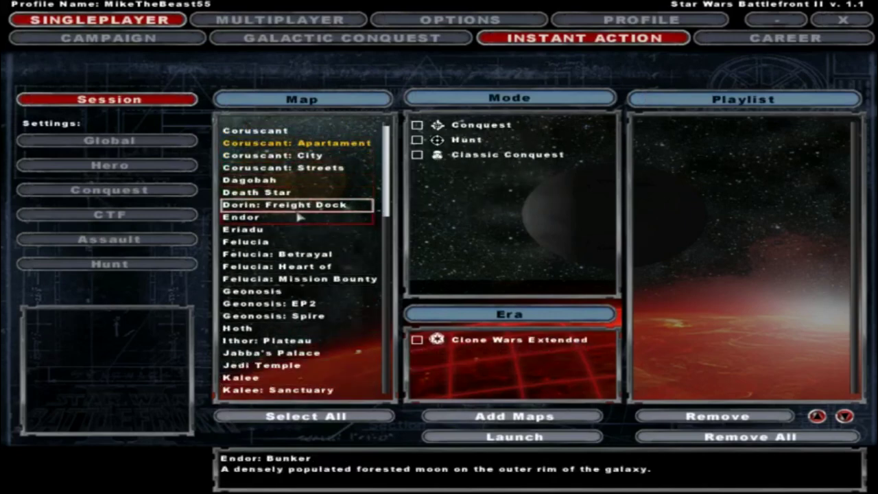
Check the modes and eras available for the Coruscant, Felucia, Eriadu, Endor and Death Star maps
left_click(295, 157)
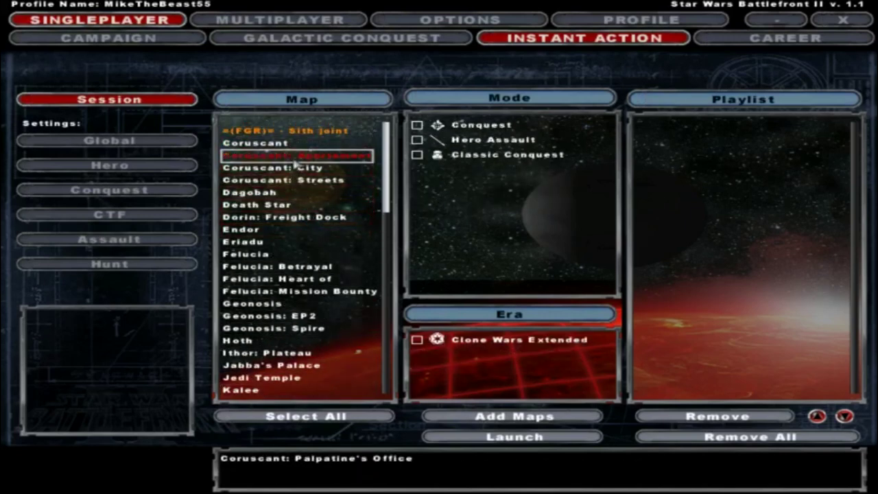
left_click(266, 280)
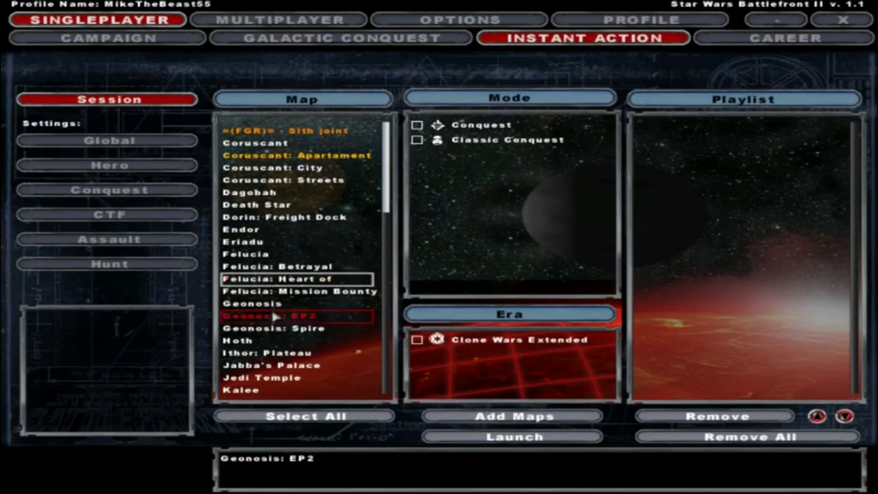
left_click(274, 294)
left_click(291, 278)
left_click(292, 241)
left_click(302, 229)
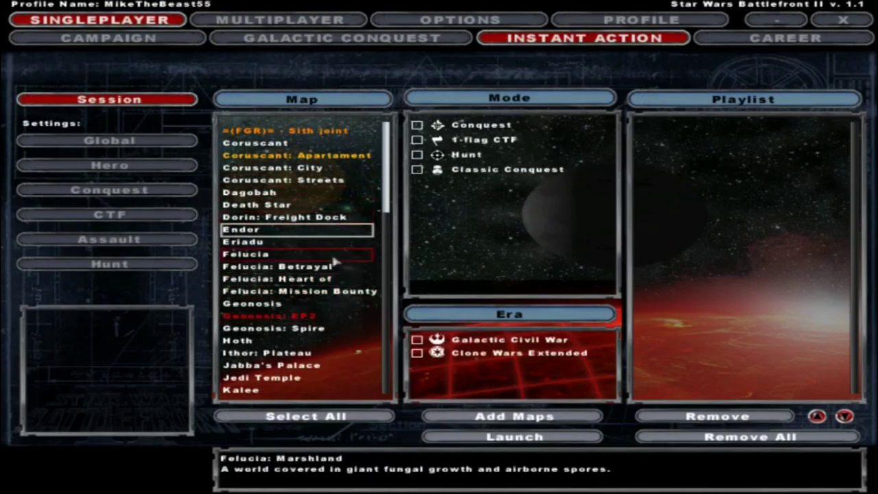
left_click(322, 278)
left_click(312, 205)
key("Up")
key("Up")
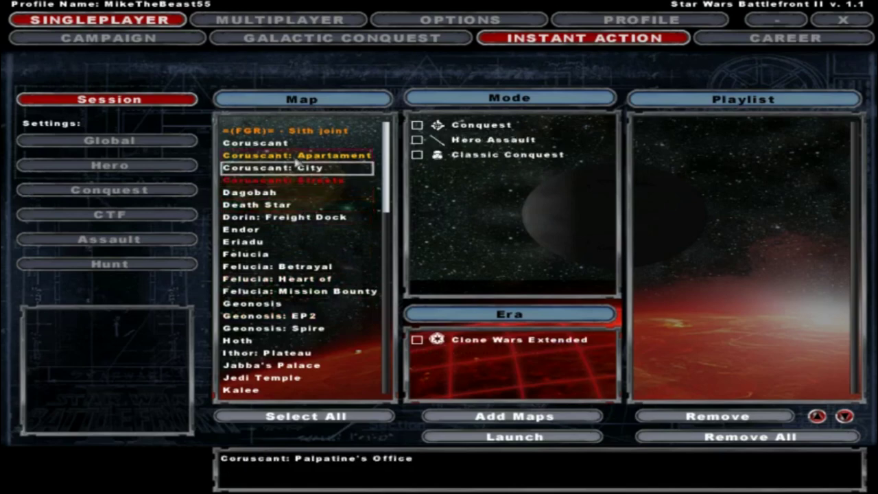
key("Up")
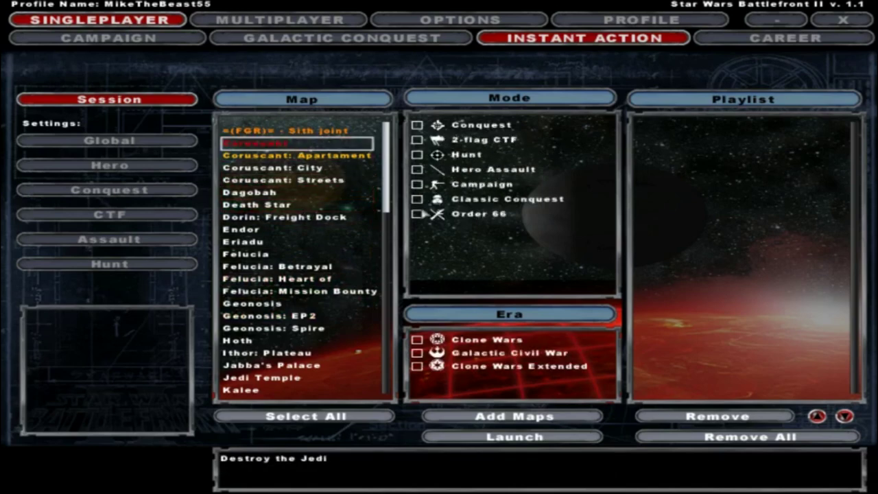
Check the modes and eras available for maps from Hoth, Ithor: Plateau and Jedi Temple through Mos Eisley
left_click(279, 340)
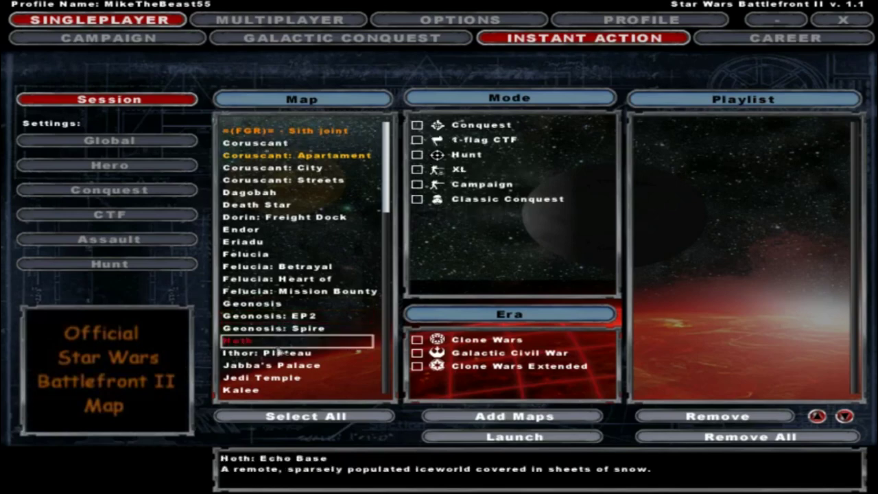
left_click(281, 352)
left_click(289, 377)
key("Down")
key("Down")
key("Down")
key("Down")
key("Down")
key("Down")
key("Down")
key("Down")
key("Down")
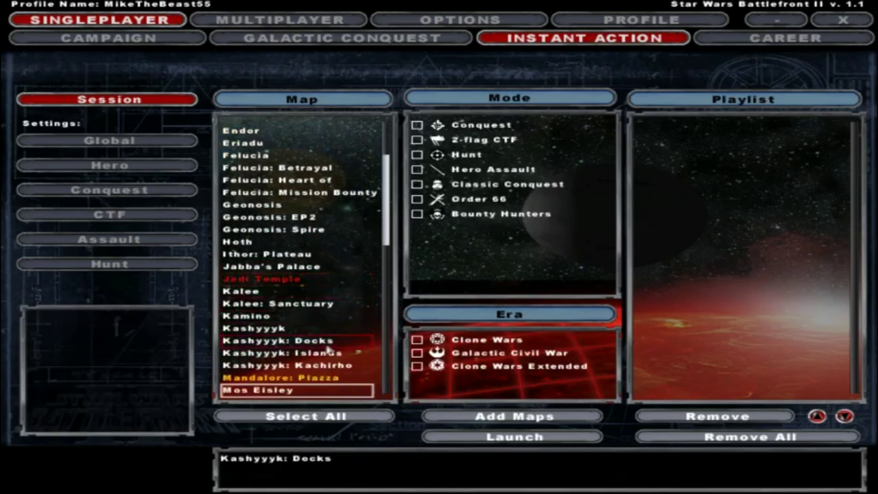
left_click(296, 290)
left_click(292, 280)
Check the modes and eras for Teth: B'omarr and Space Mustafar near the end of the map list
left_click(392, 350)
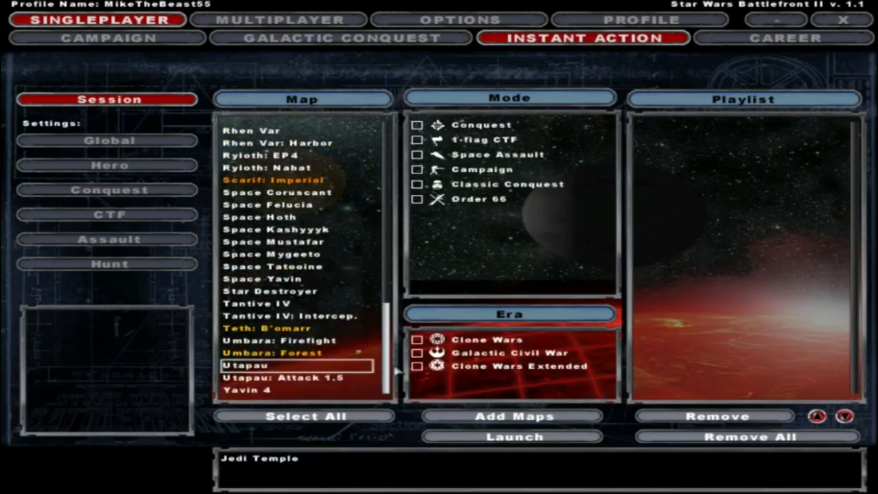
left_click(316, 330)
left_click(270, 245)
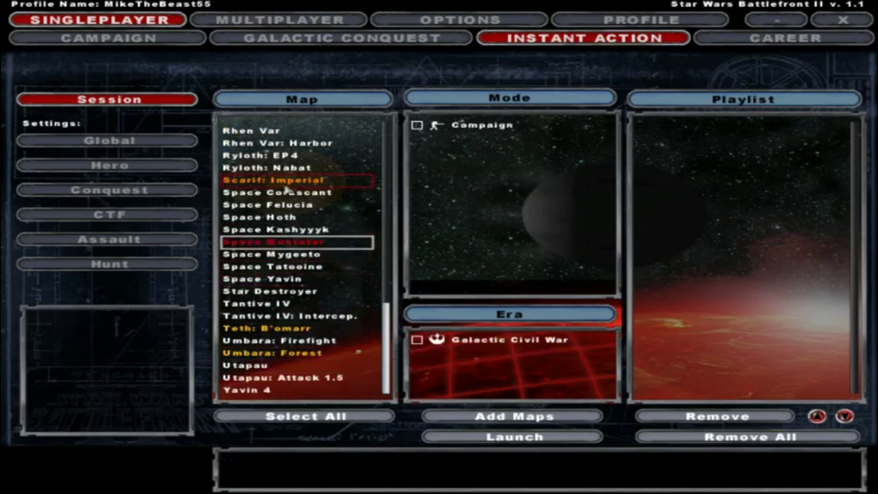
Check Rhen Var: Harbor and Ryloth: EP4, and start a Star Destroyer match in Conquest mode with the Clone Wars Extended era
left_click(291, 142)
left_click(308, 156)
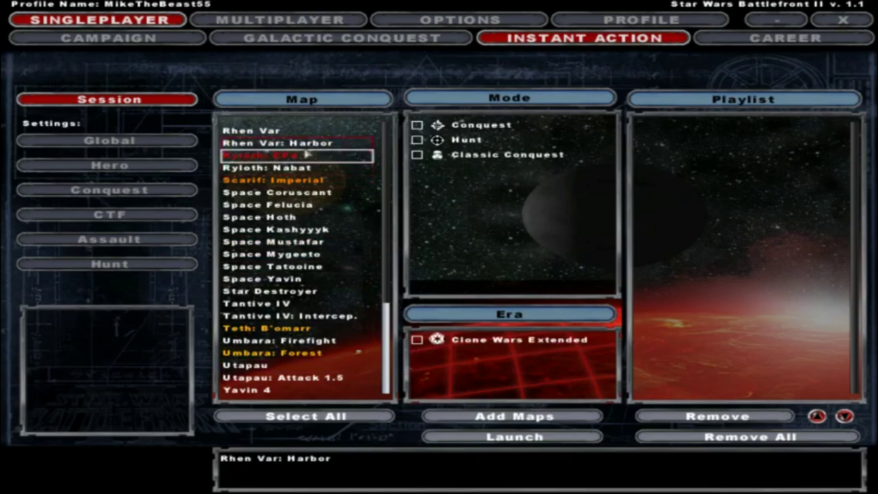
left_click(315, 291)
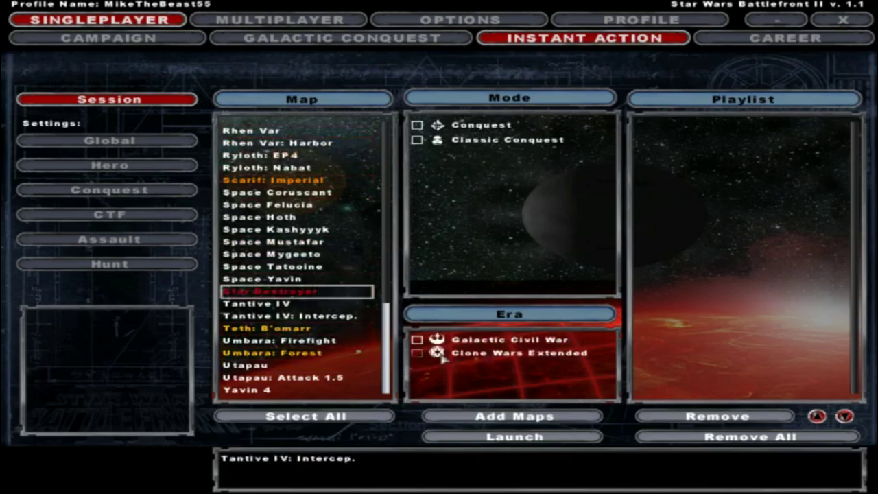
left_click(416, 125)
left_click(533, 415)
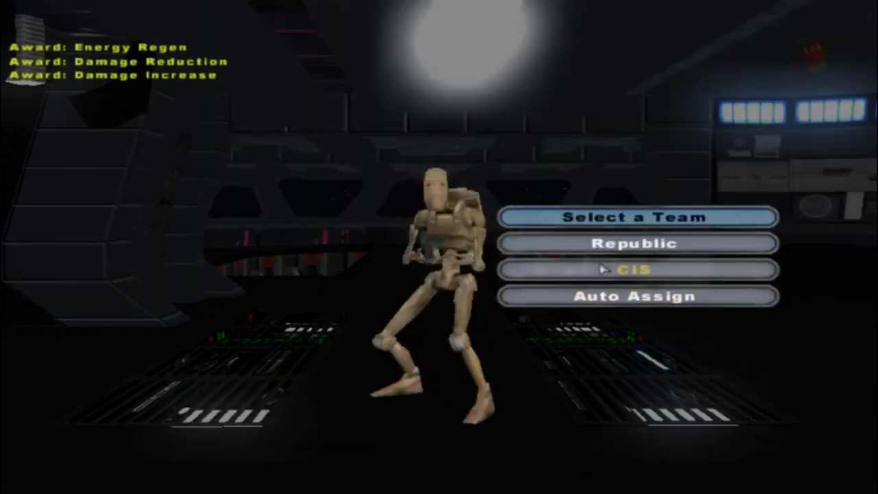
Join the Republic team and spawn into the match as the Commander class
left_click(523, 268)
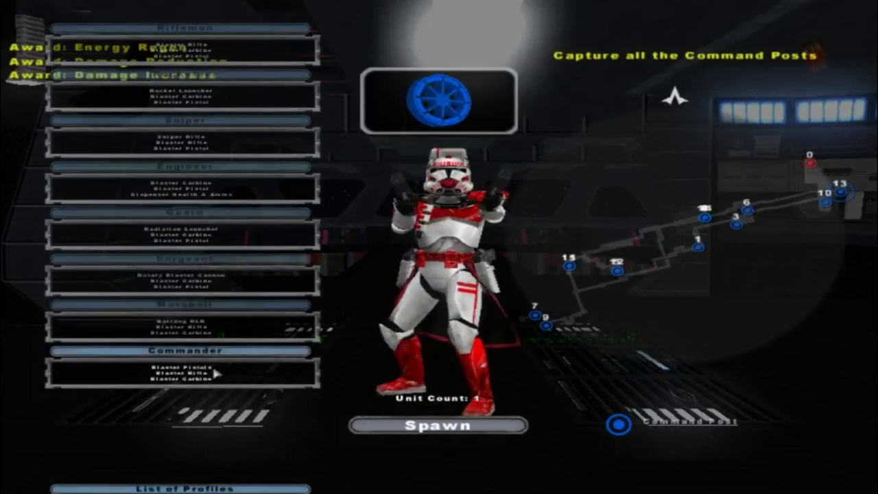
left_click(438, 103)
left_click(446, 120)
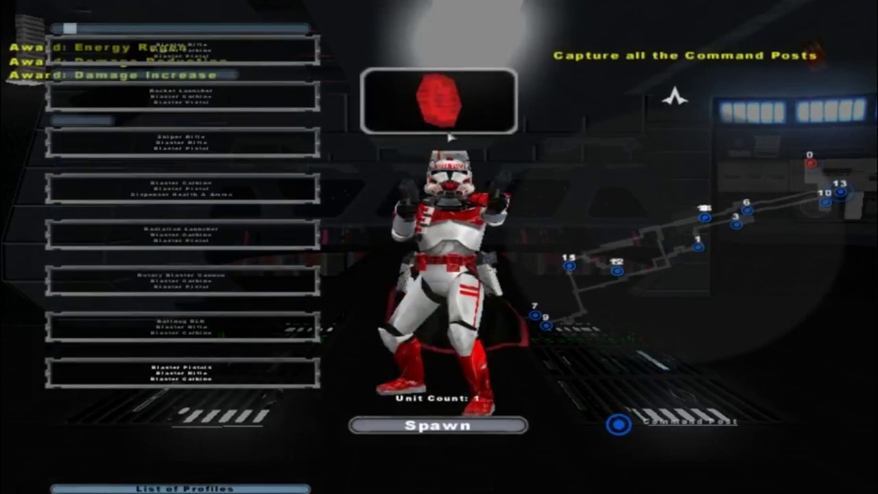
left_click(490, 432)
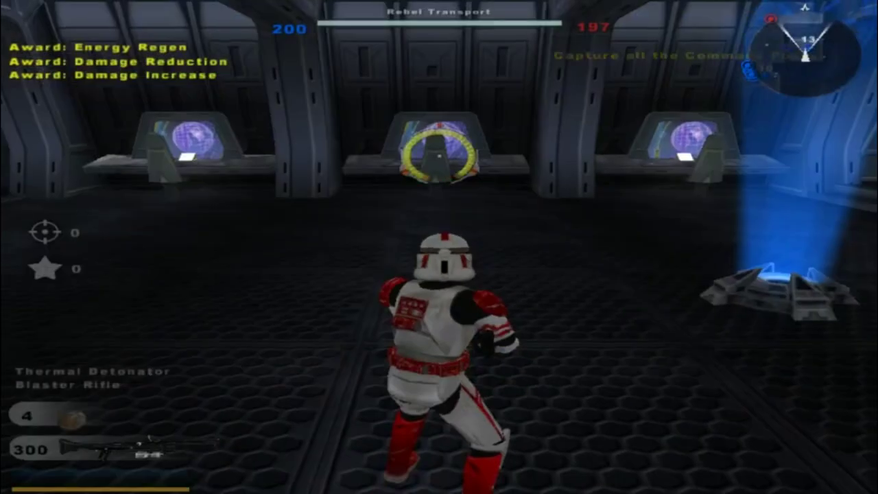
Run the Commander out of the spawn area and through the Star Destroyer's rooms toward the enemy units
key("w")
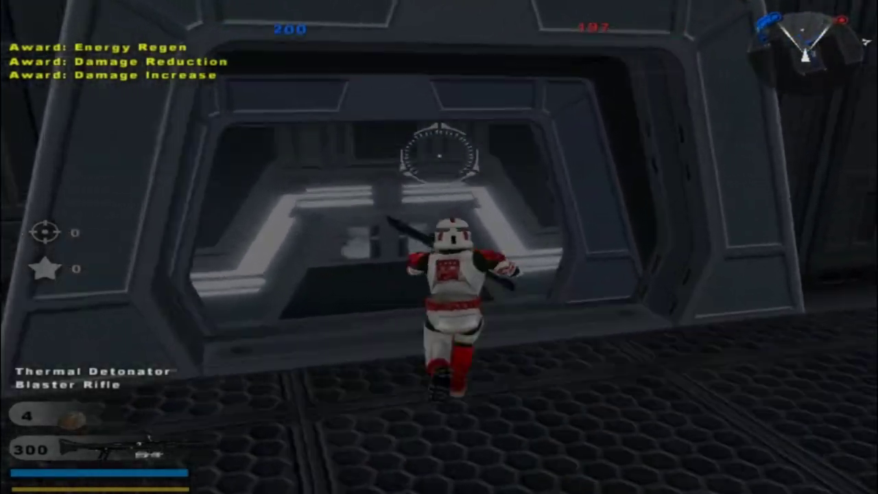
key("w")
key("a")
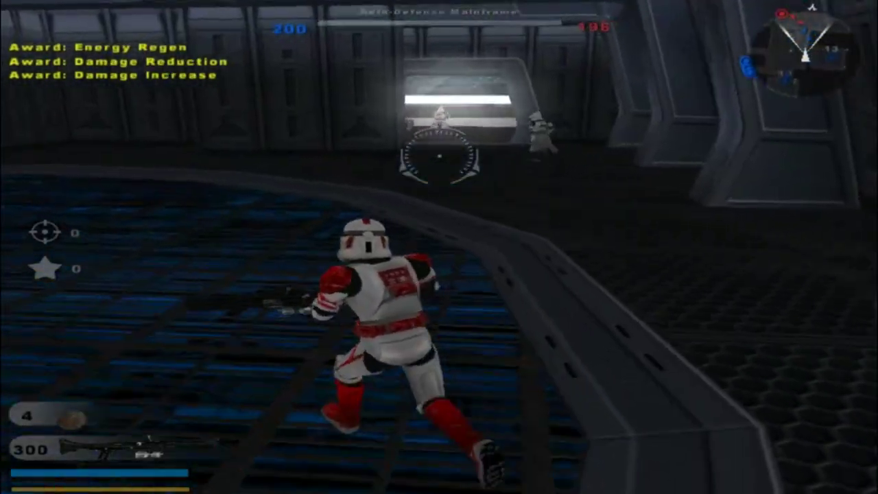
key("d")
Attack the droids with the blaster rifle and a thermal detonator while moving through the Auto-Defense Mainframe room
left_click(439, 156)
left_click(439, 156)
key("w")
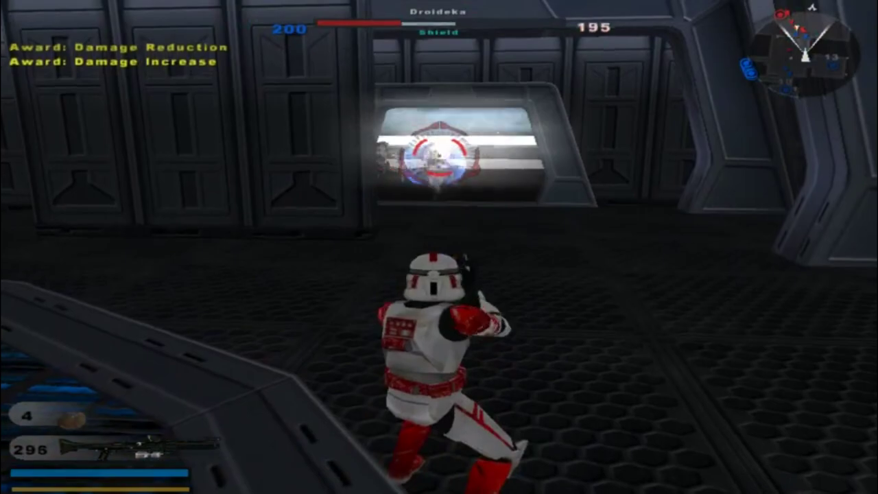
key("s")
right_click(438, 157)
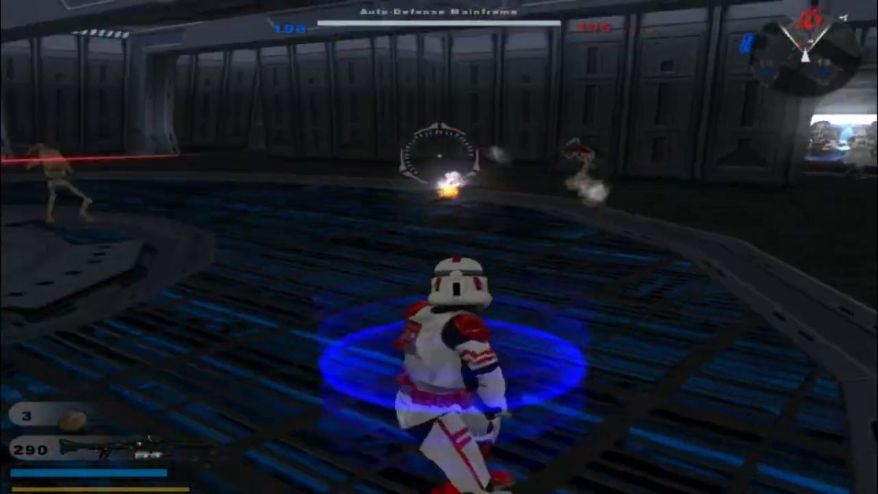
key("w")
key("w")
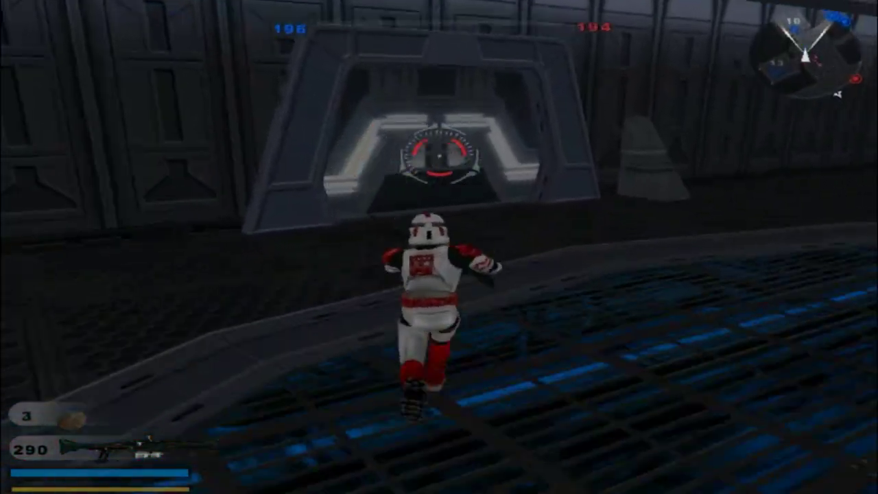